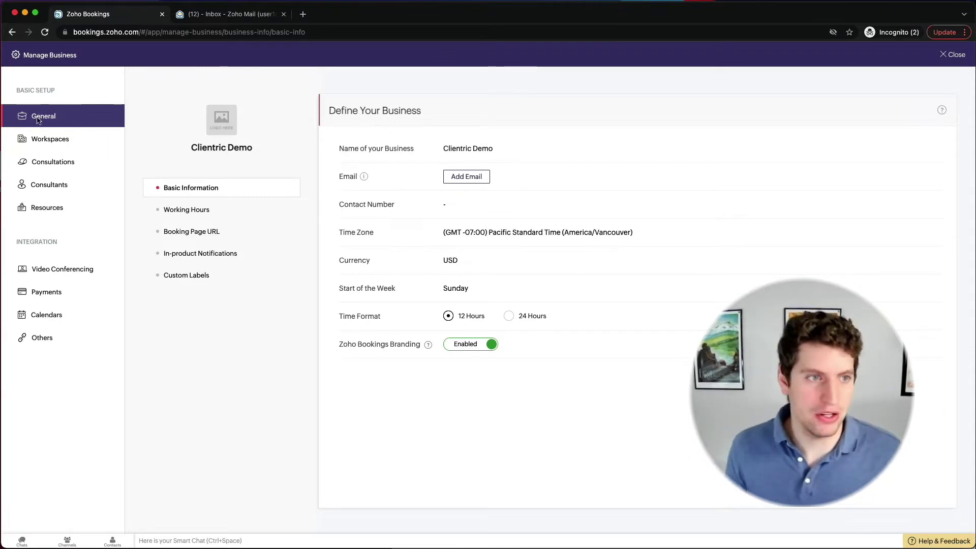
Change the business name from 'Clientric Demo' to 'Clientric.co' and save it.
drag(25, 82, 57, 90)
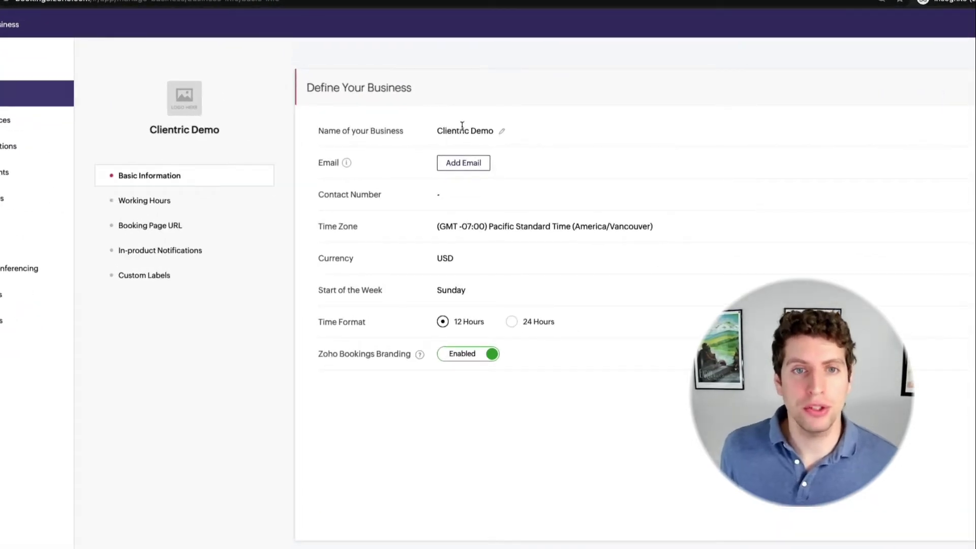
click(501, 132)
drag(505, 131, 474, 133)
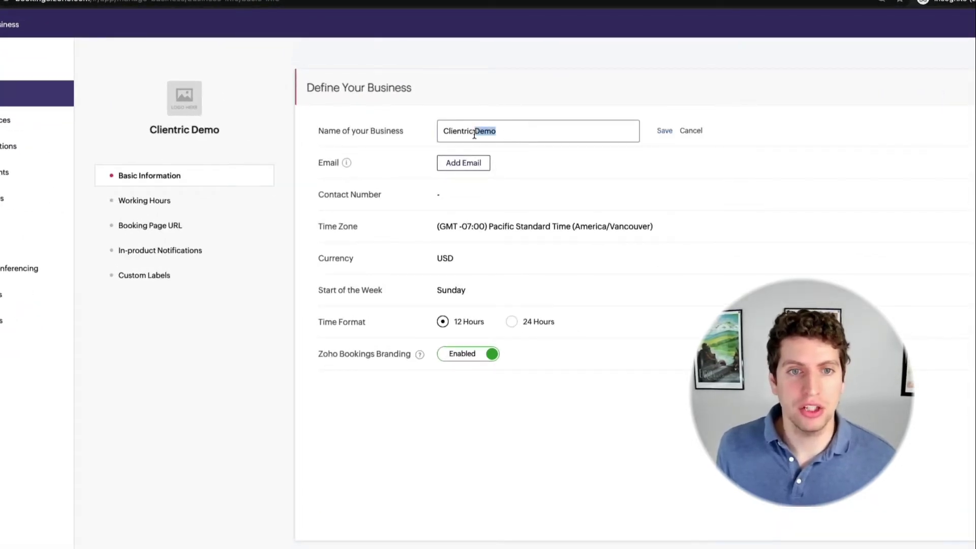
key(BackSpace)
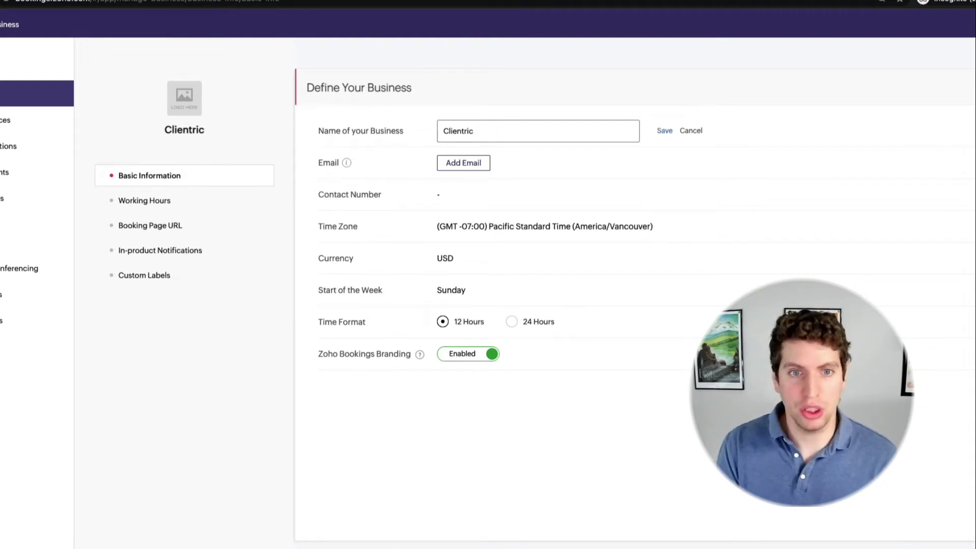
text(.co)
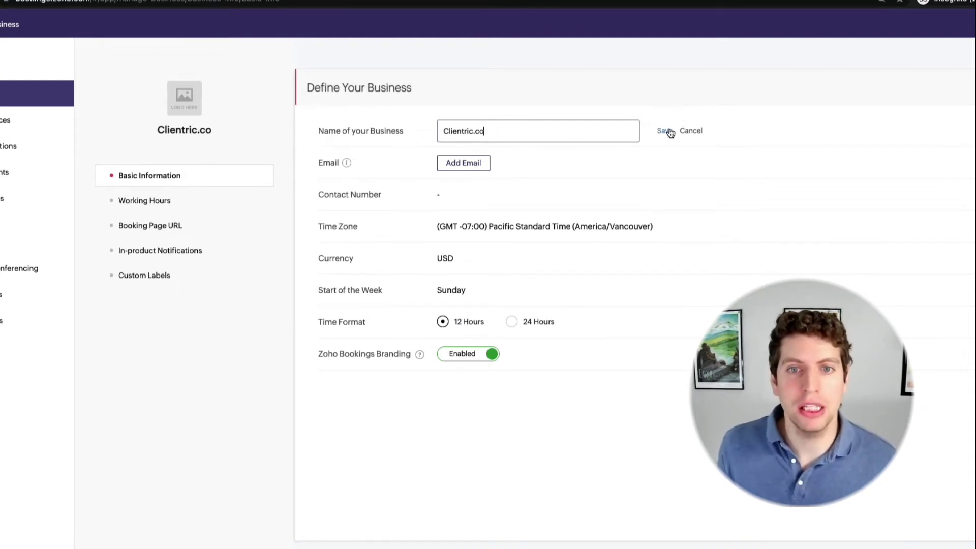
click(666, 132)
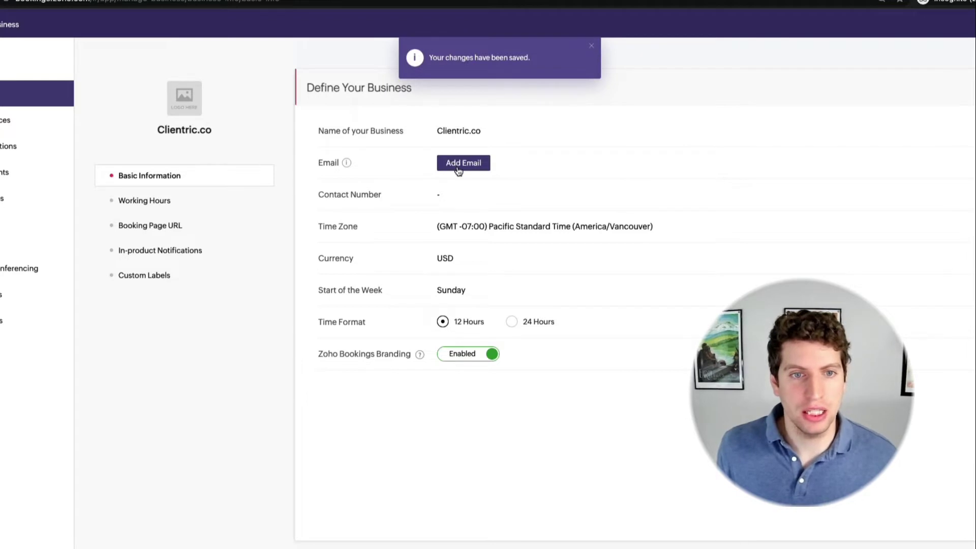
mouse_move(347, 166)
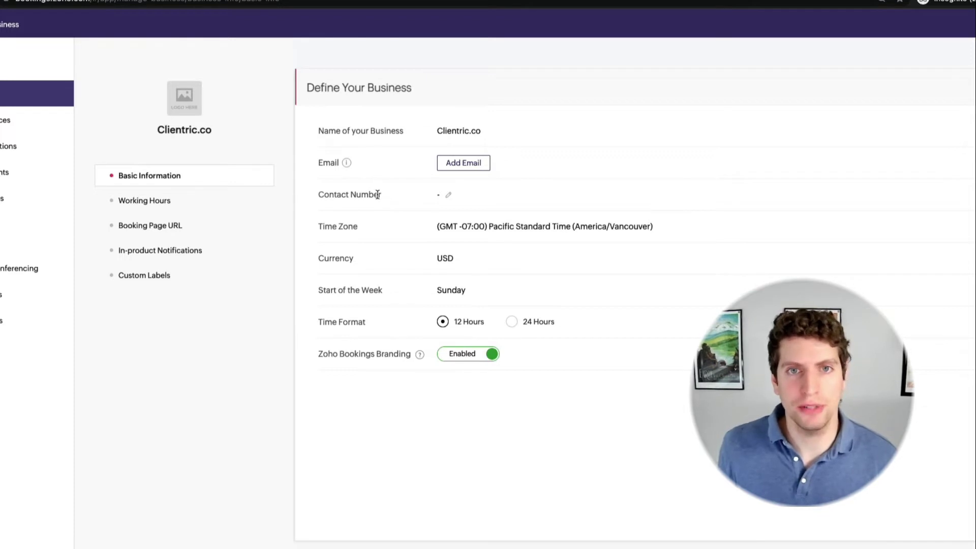
Enter the business email address and submit it.
click(453, 164)
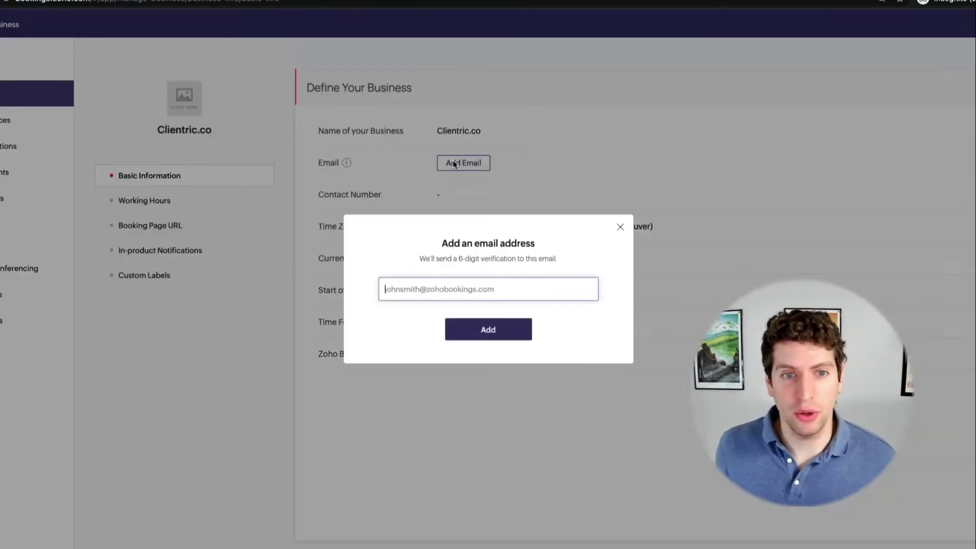
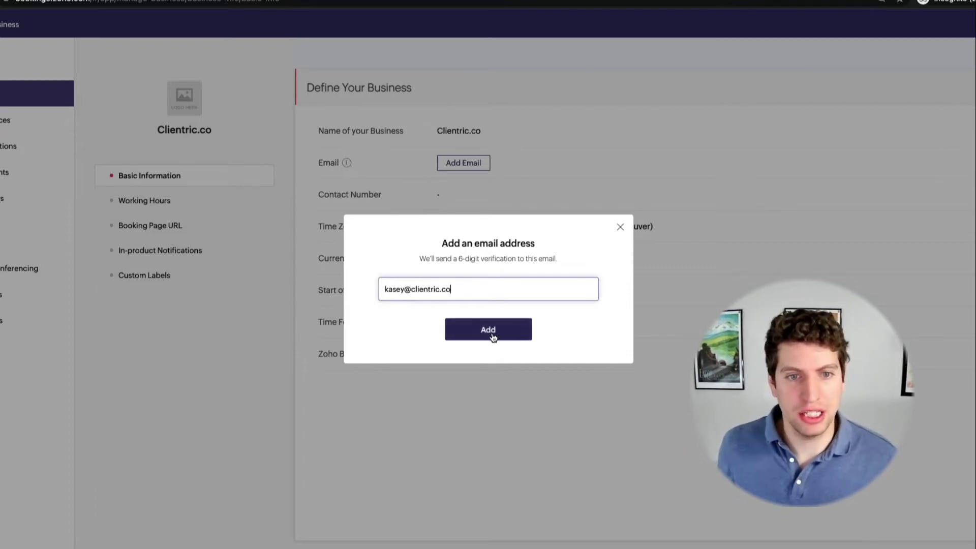
click(493, 335)
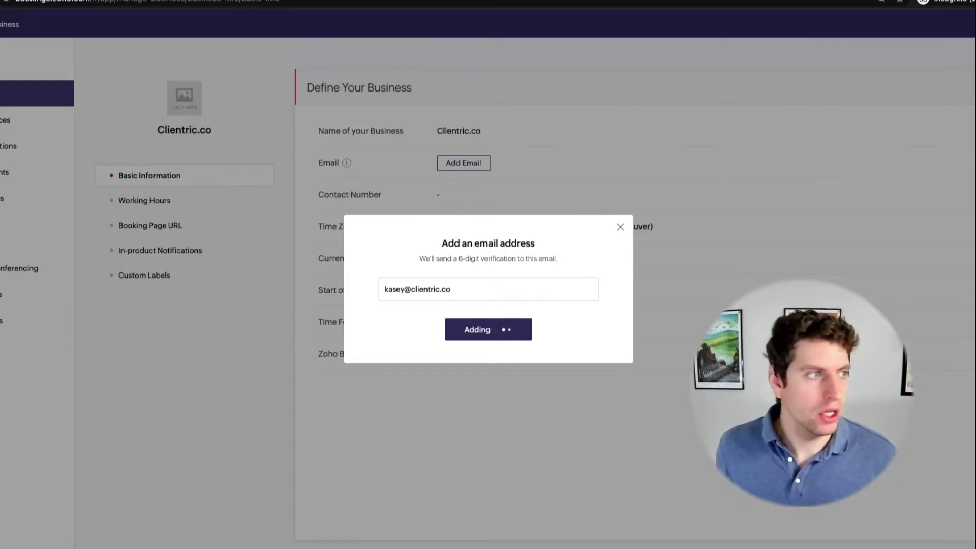
Paste the emailed six-digit verification code and verify the business email.
key(alt+Tab)
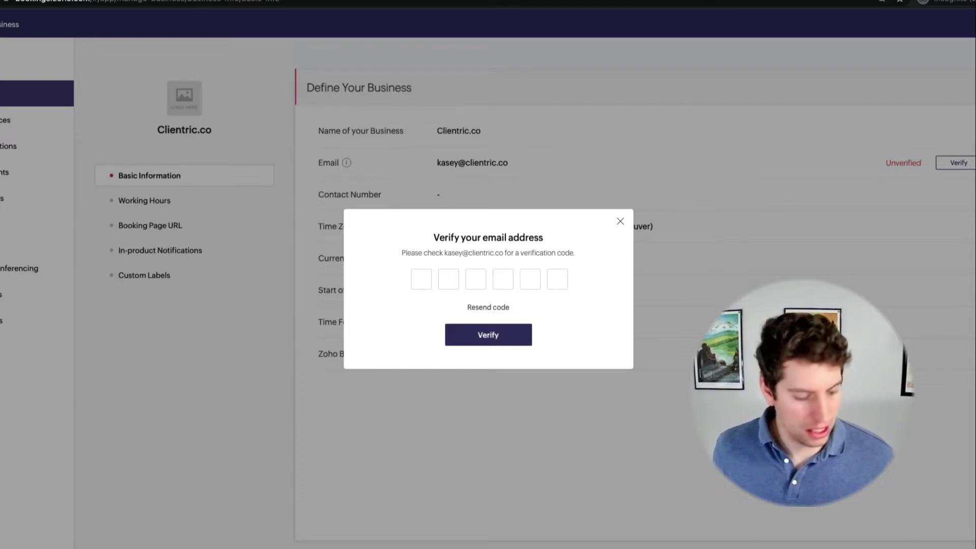
click(422, 279)
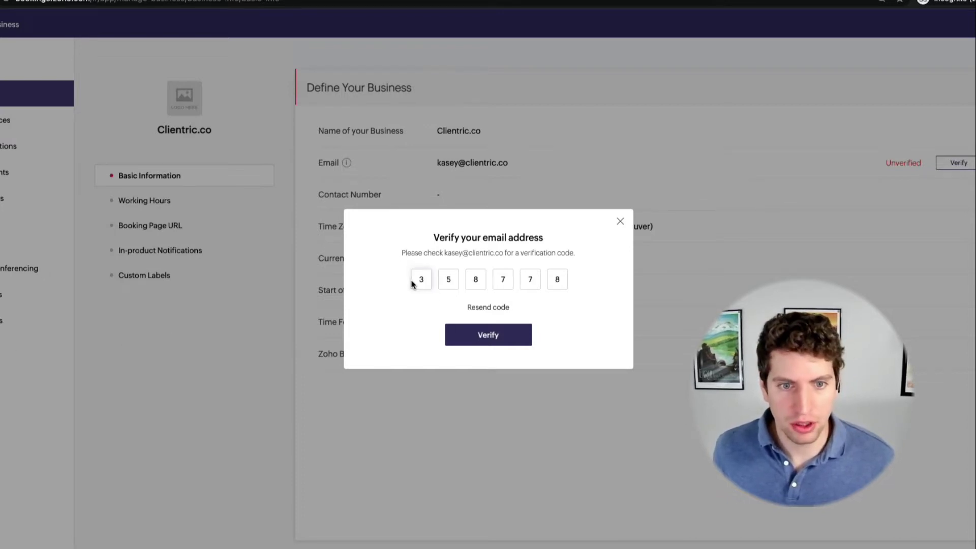
click(495, 339)
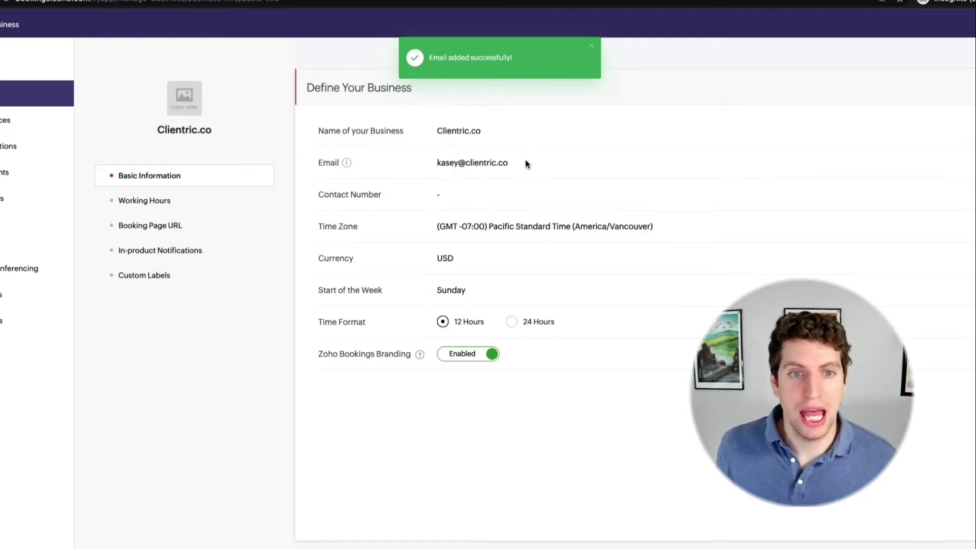
drag(525, 161, 425, 169)
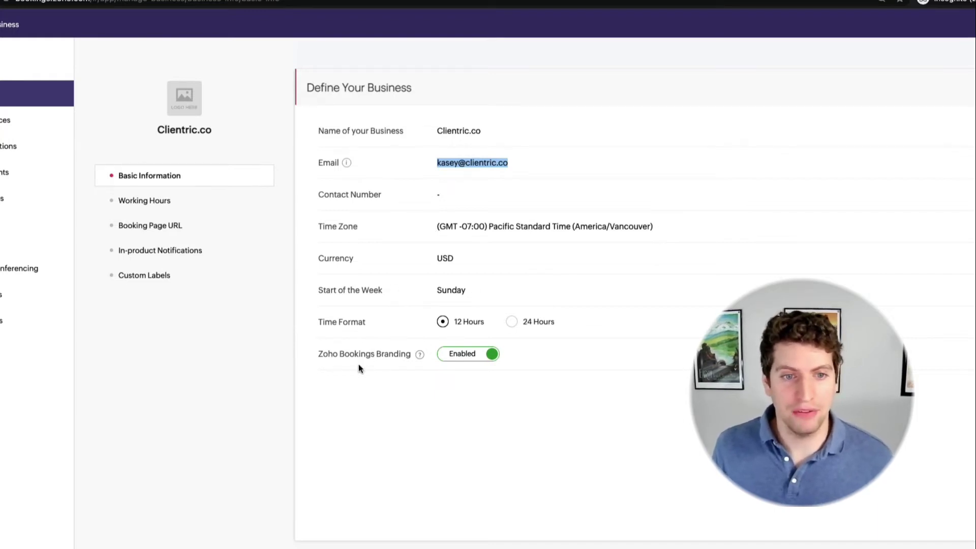
drag(333, 354, 396, 368)
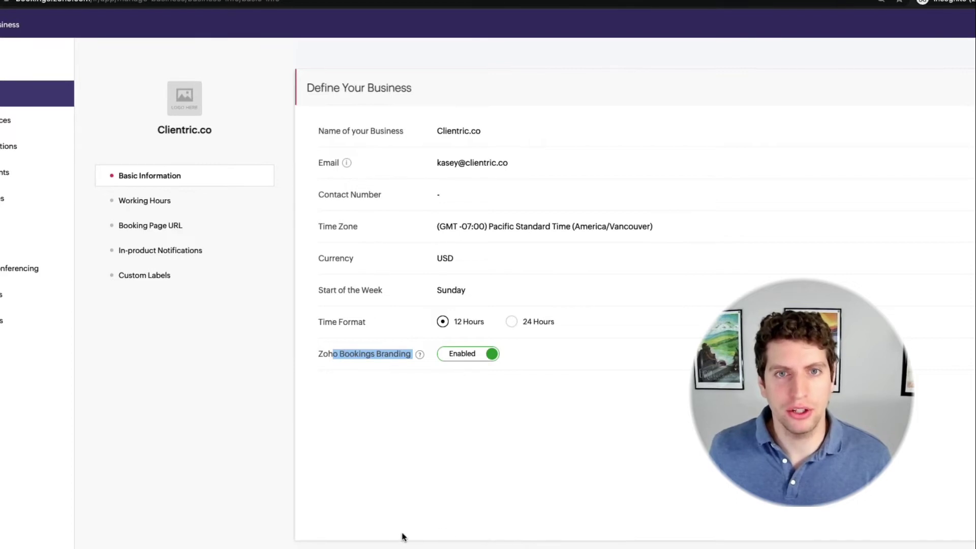
Disable Zoho Bookings branding and bring up the Working Hours settings.
click(481, 359)
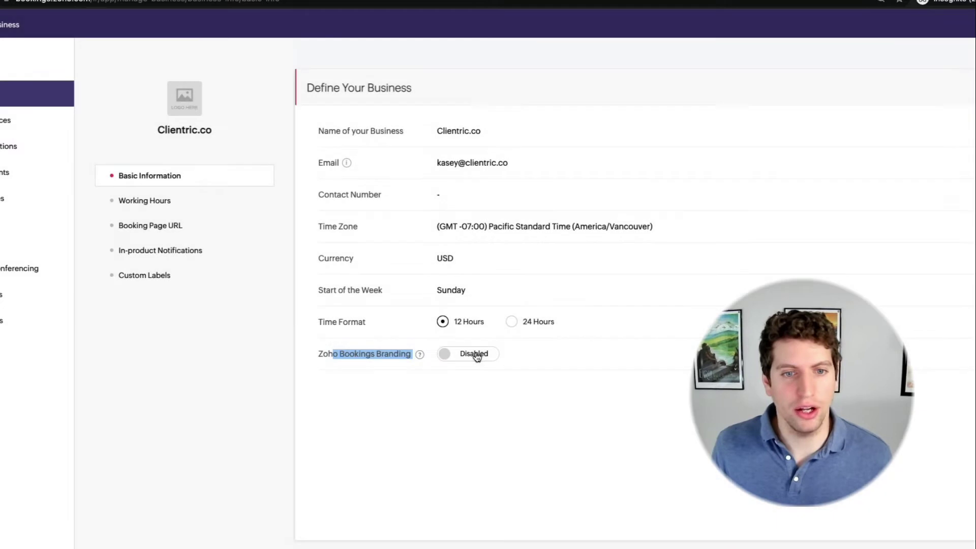
click(162, 203)
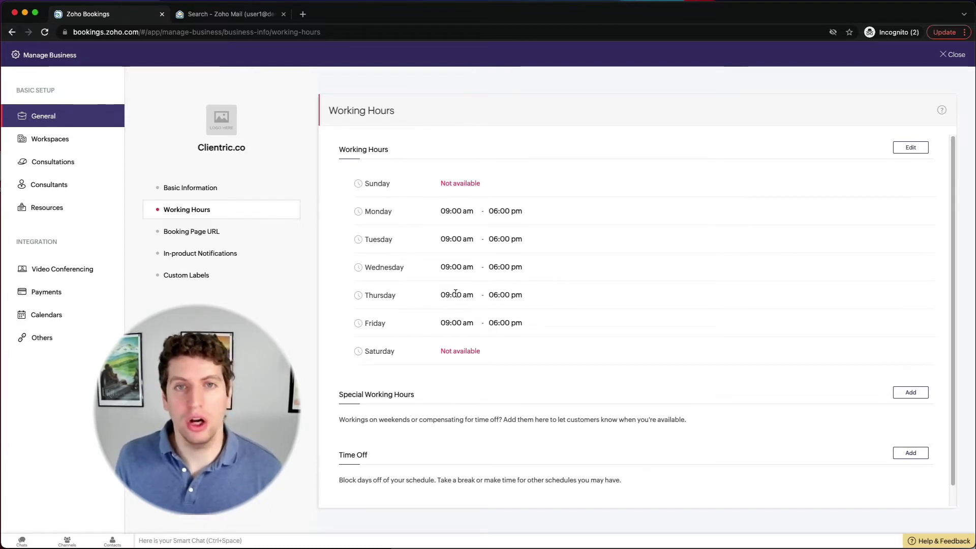
click(912, 147)
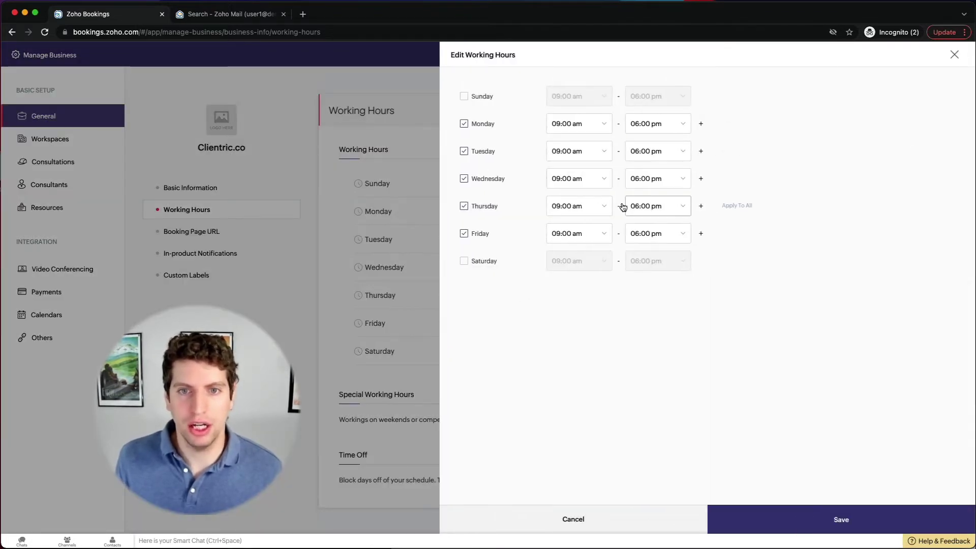
click(603, 517)
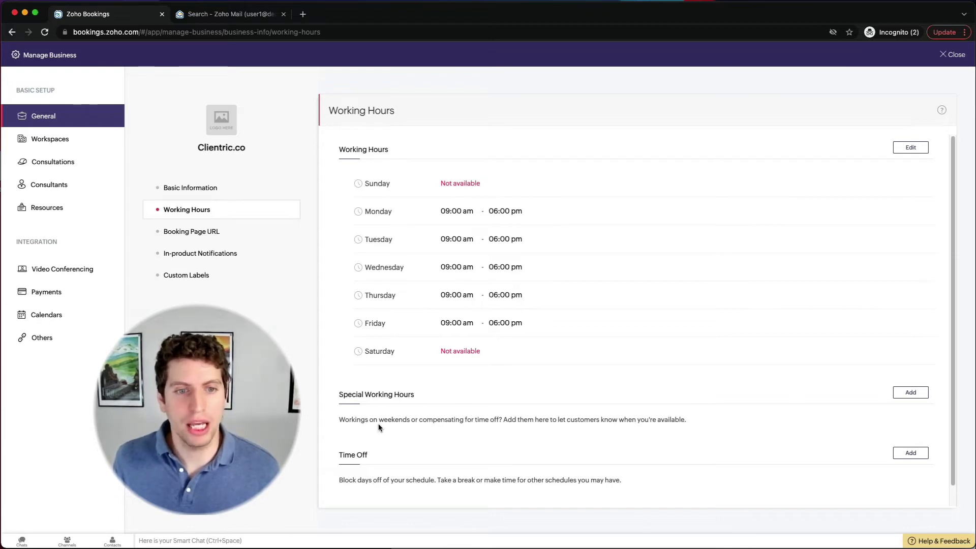
drag(395, 420, 731, 416)
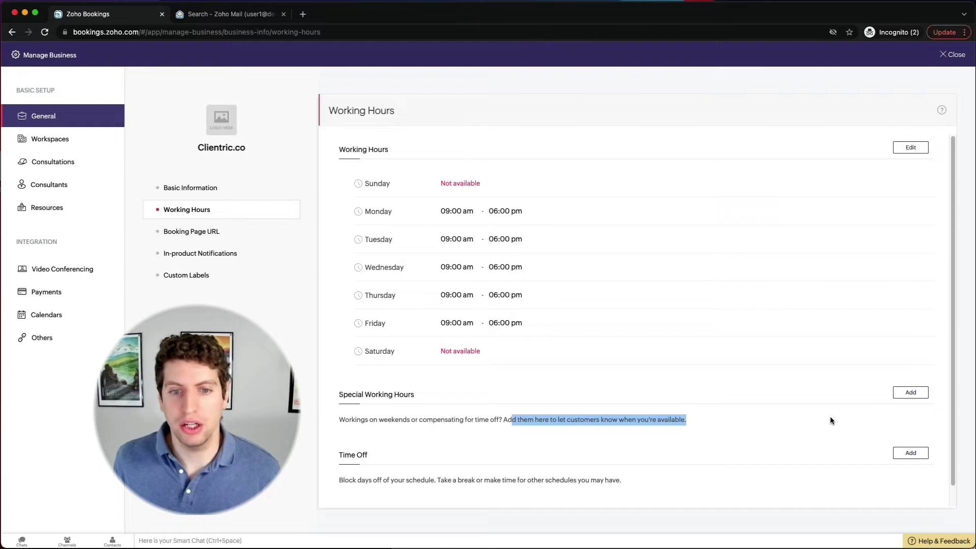
Start a special working hours entry dated 03 Nov 2021, then discard it.
click(910, 393)
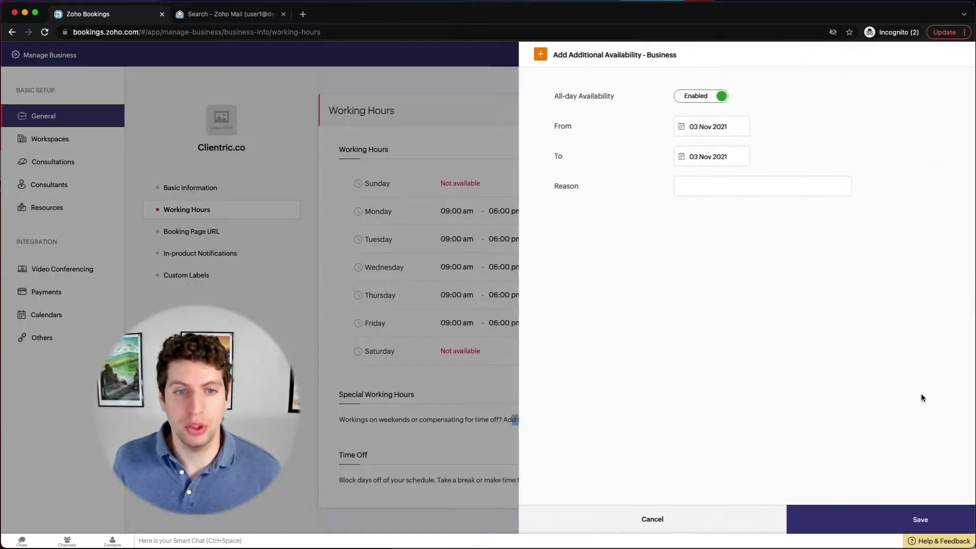
click(635, 128)
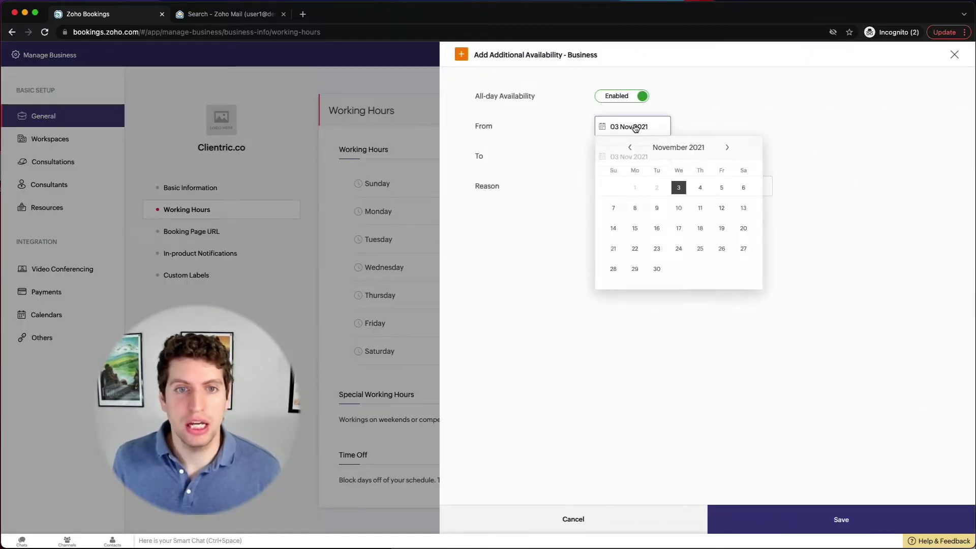
click(732, 126)
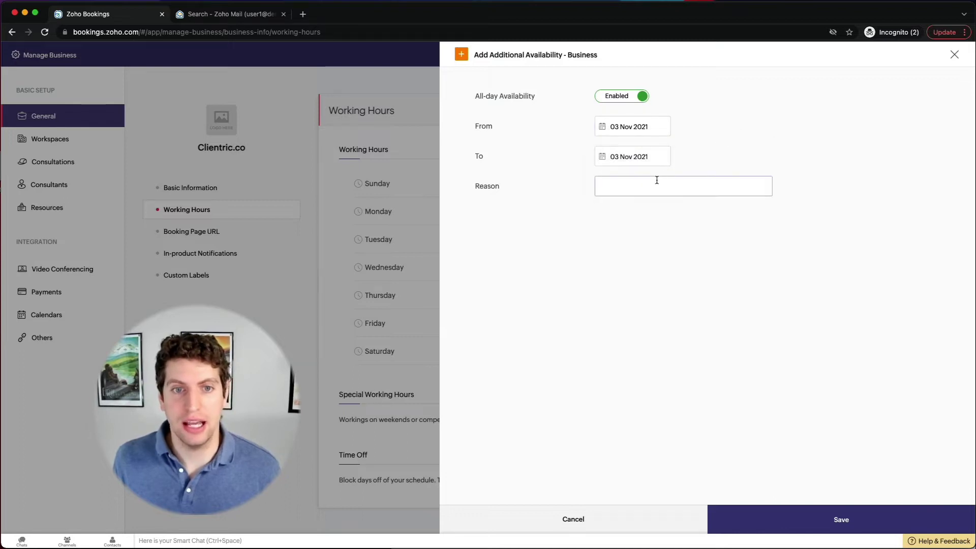
click(594, 529)
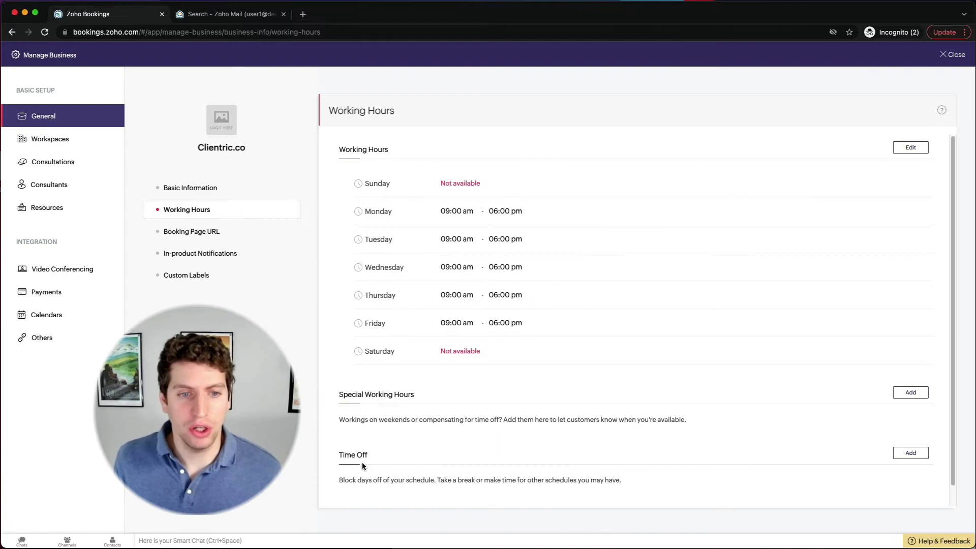
Open the Time Off form and close it without blocking any days.
drag(345, 480, 615, 481)
click(910, 453)
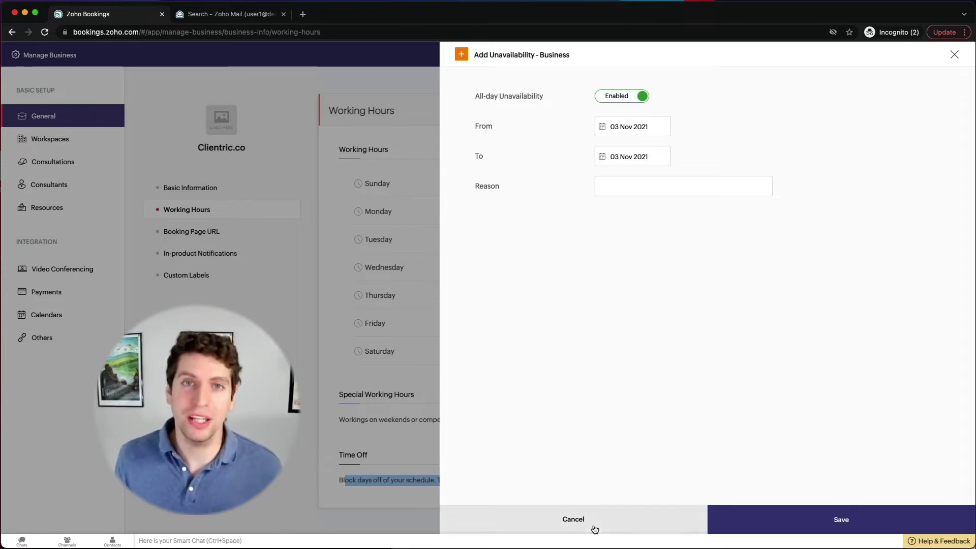
click(626, 523)
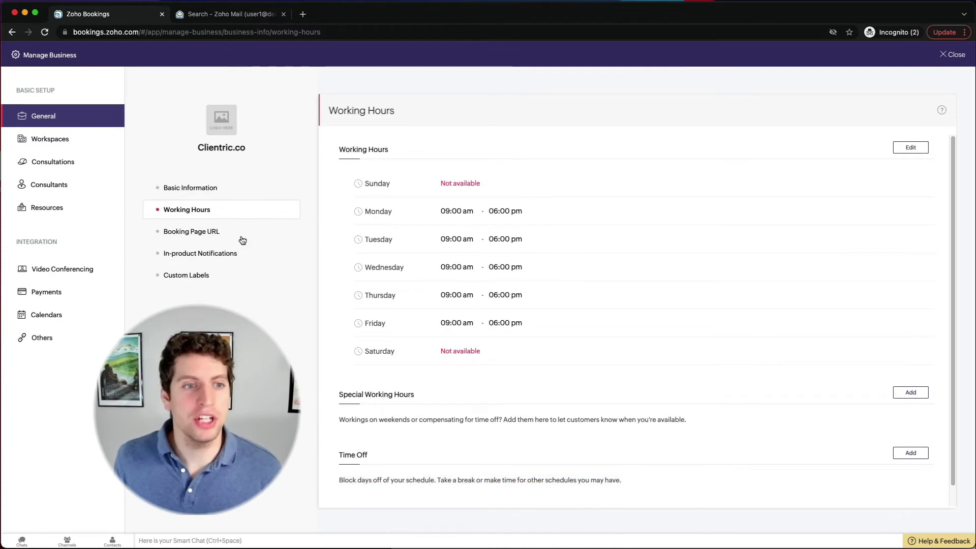
Change the default booking subdomain from user1-demo268 to clientric and save it.
click(202, 233)
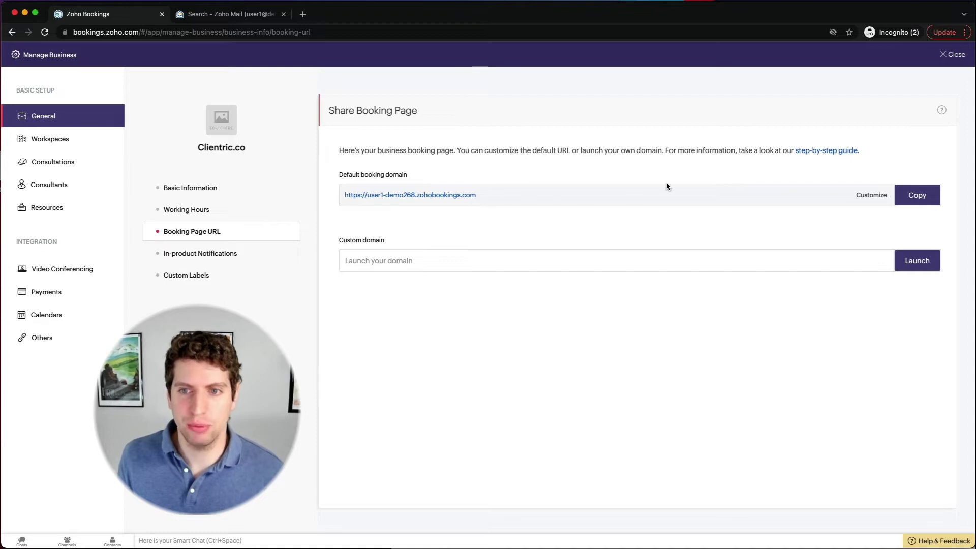
click(871, 196)
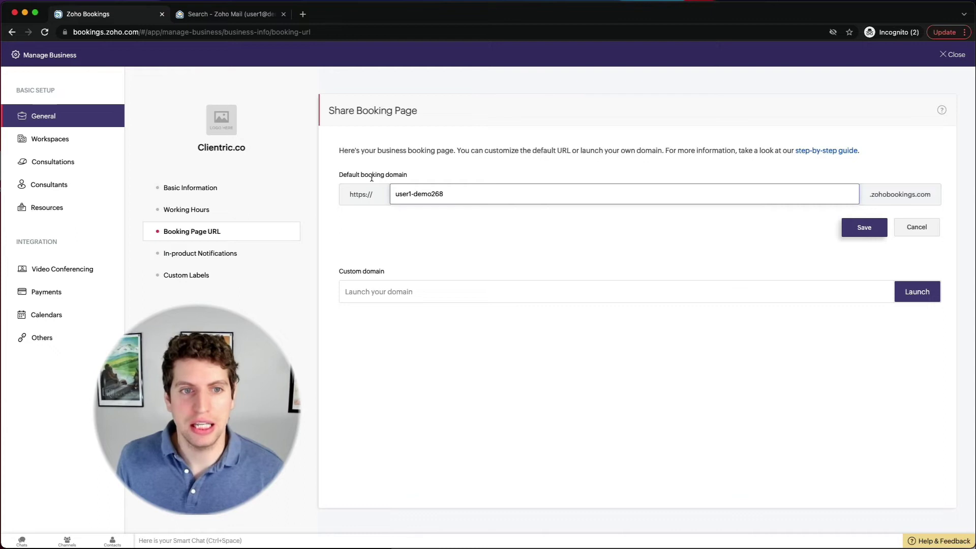
drag(464, 193, 371, 196)
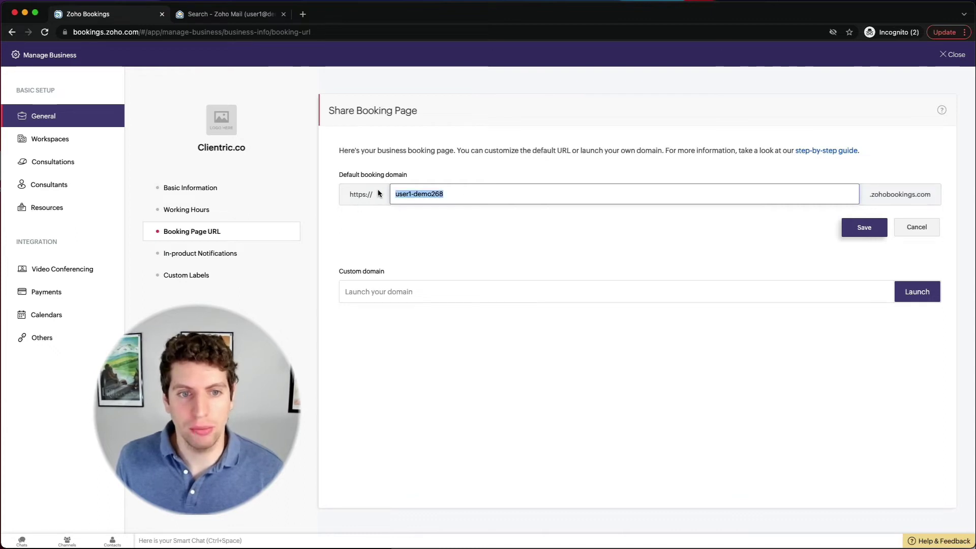
click(430, 291)
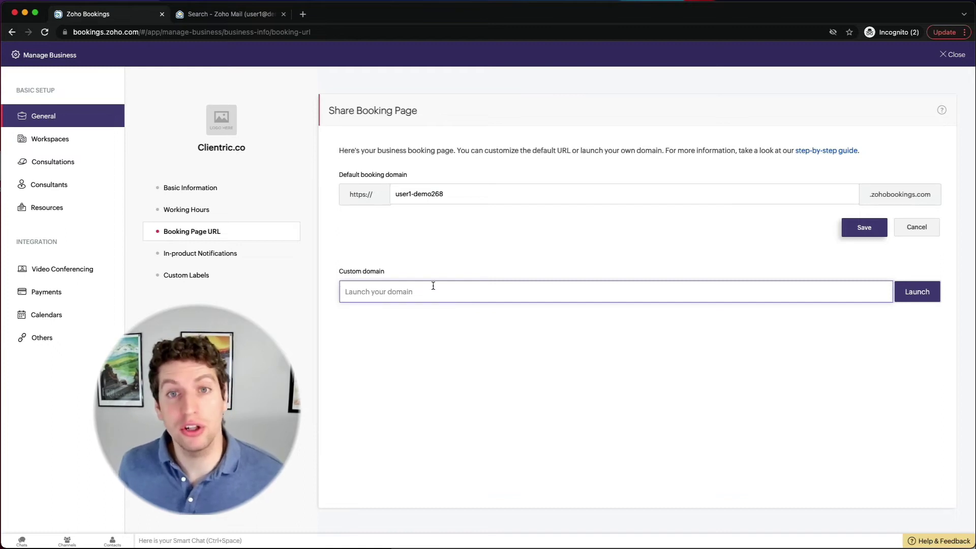
drag(446, 194, 370, 196)
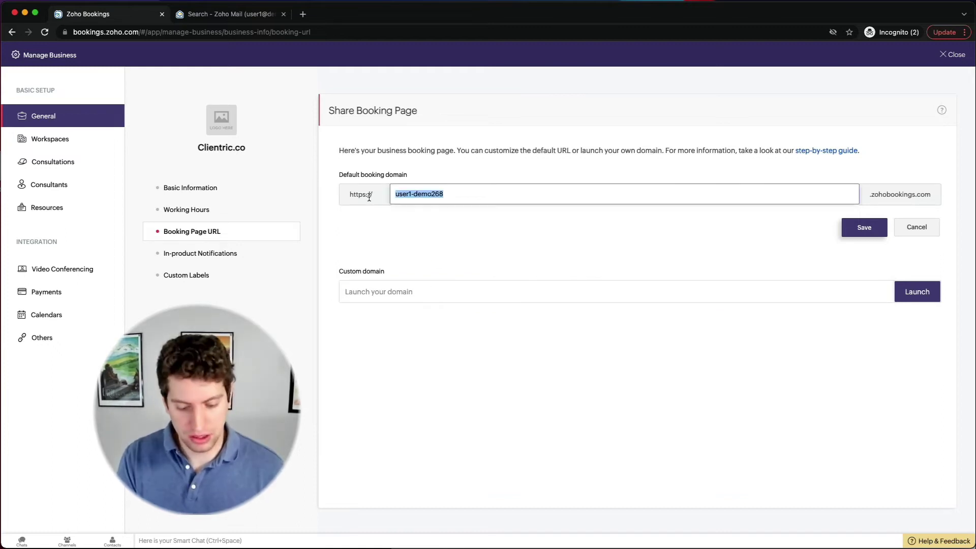
text(clientric)
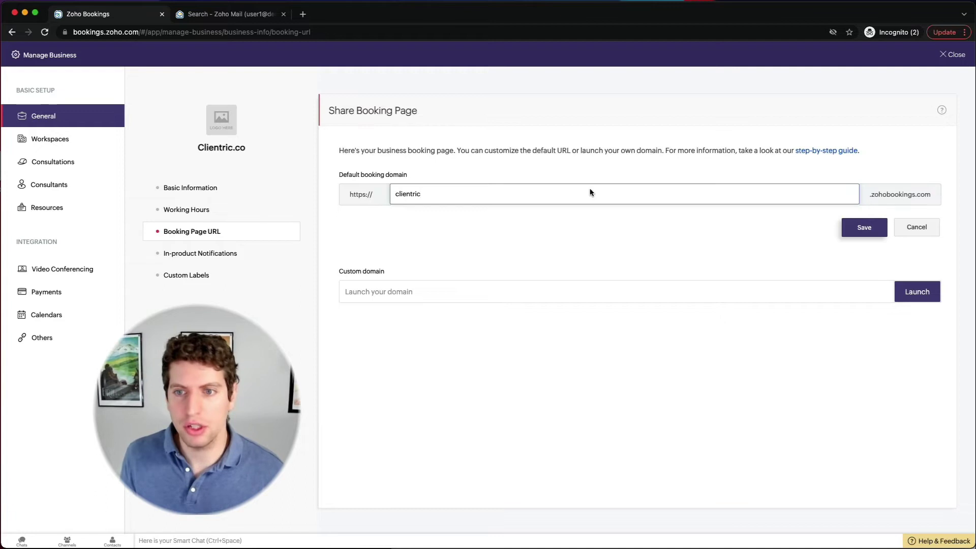
click(872, 227)
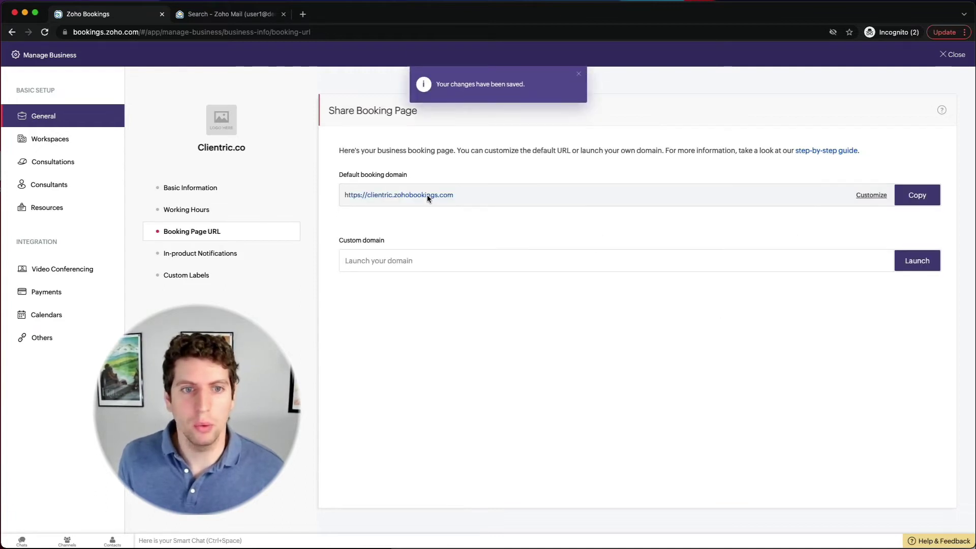
click(870, 198)
Enter bookings.clientric.co as the custom domain and launch it.
drag(438, 195, 359, 192)
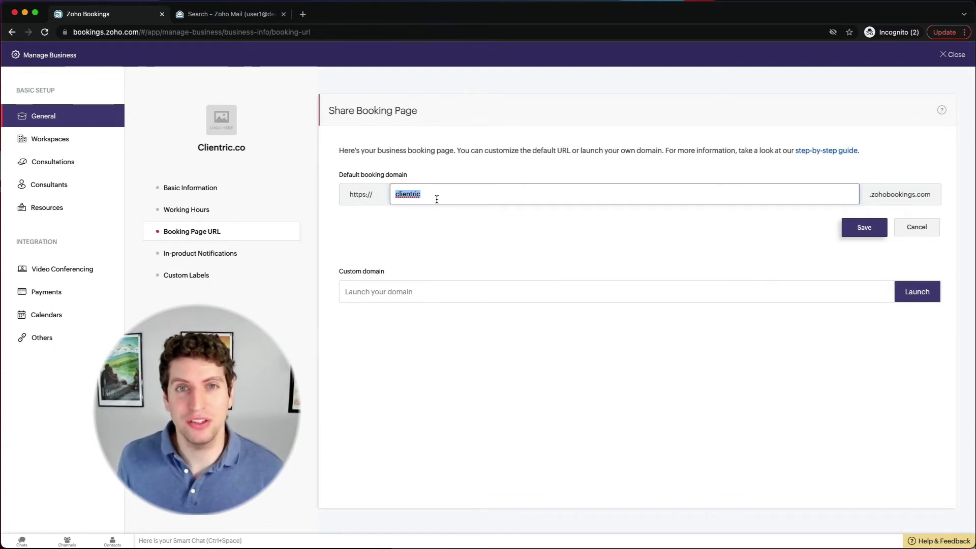
click(864, 234)
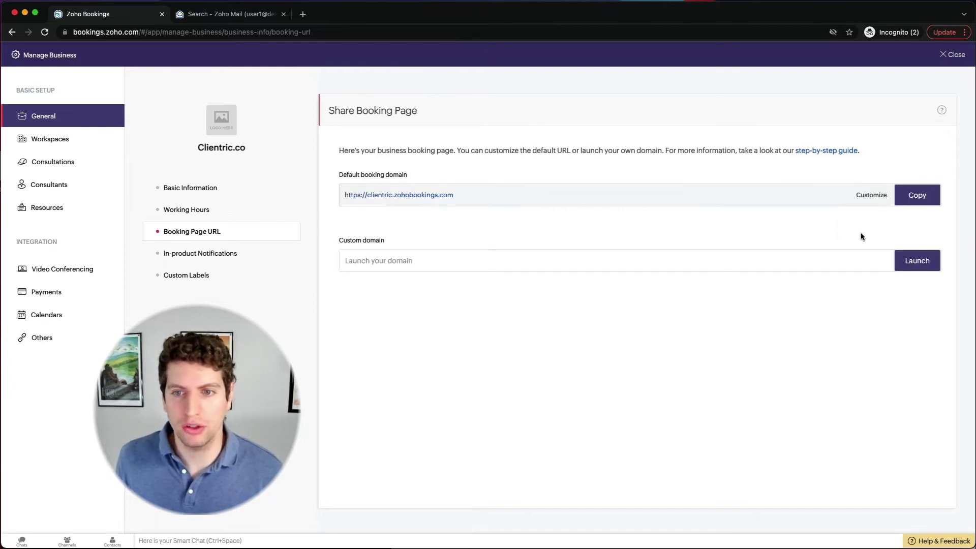
click(440, 269)
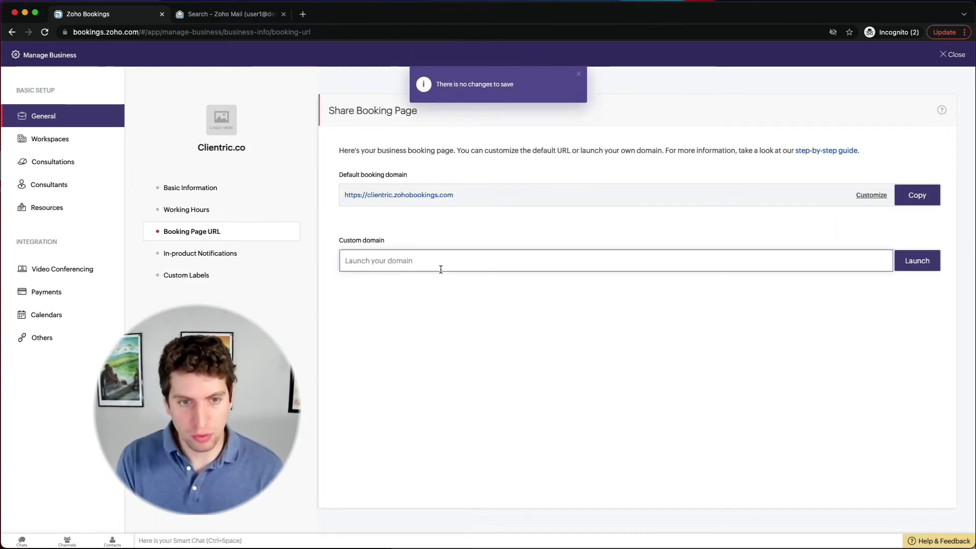
text(booking)
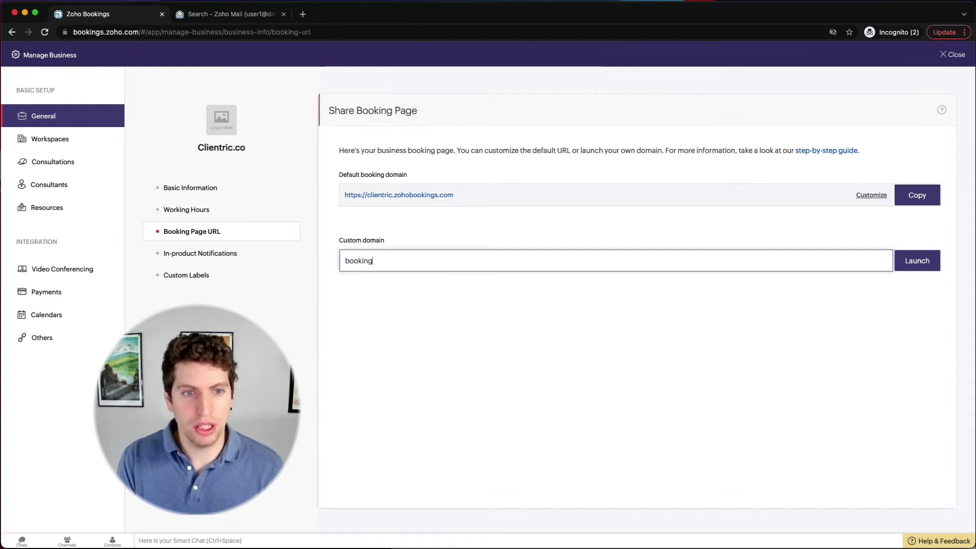
text(s.clientric.co)
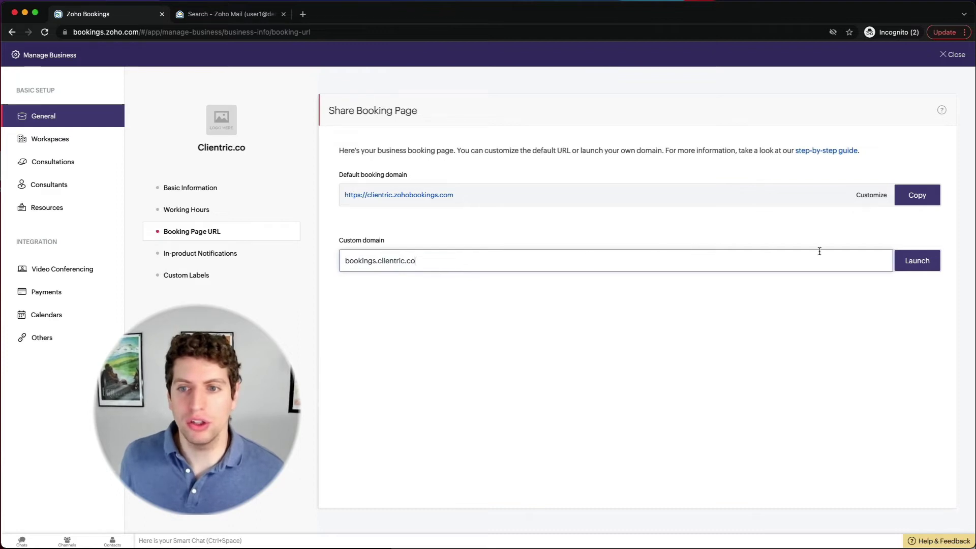
click(914, 265)
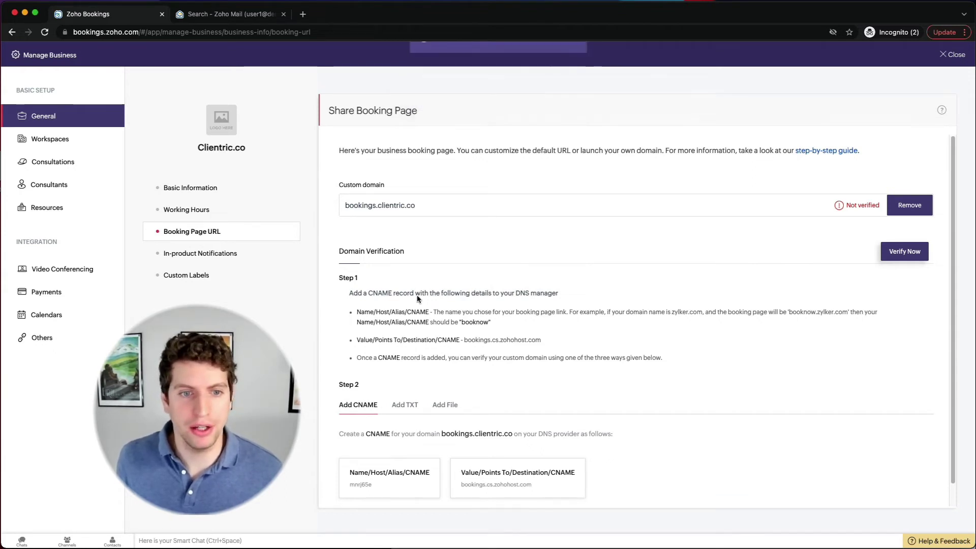
Review CNAME, TXT and file options, copy CNAME bookings.cs.zohohost.com, and attempt verification.
drag(466, 340, 563, 344)
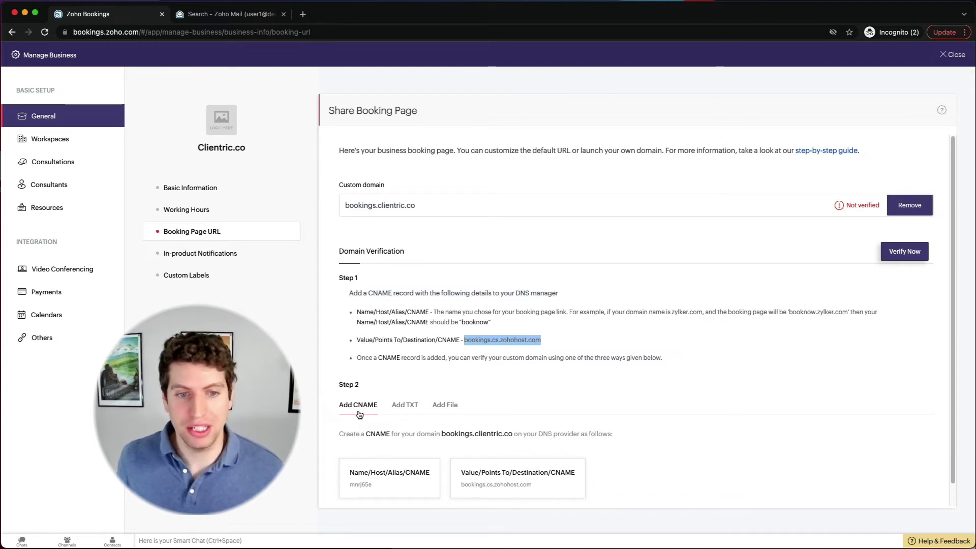
click(402, 408)
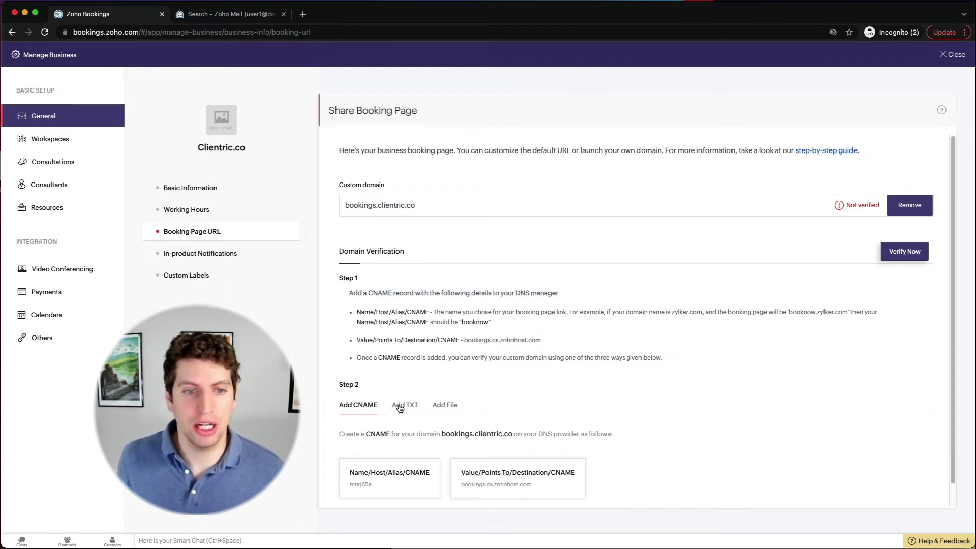
click(442, 407)
click(364, 407)
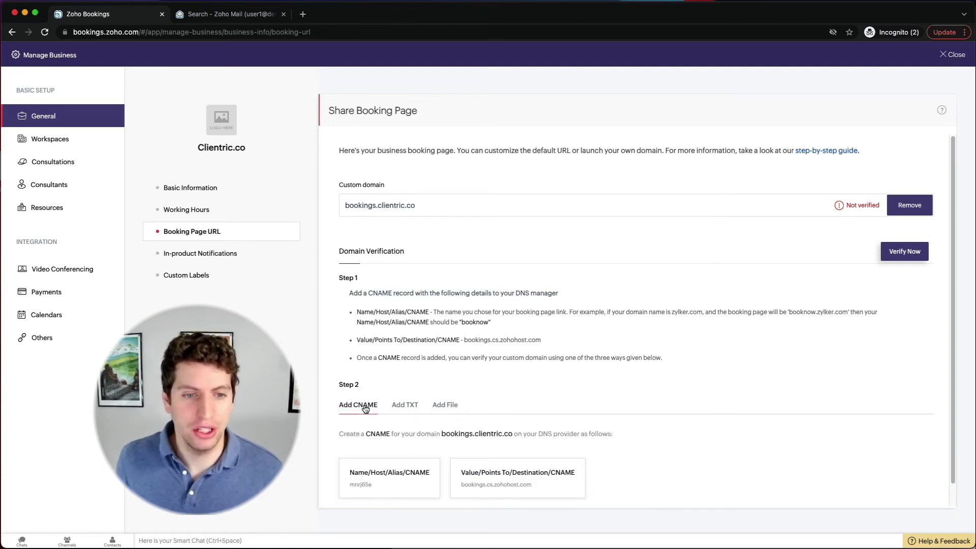
scroll(365, 409, down, 1)
drag(373, 463, 346, 462)
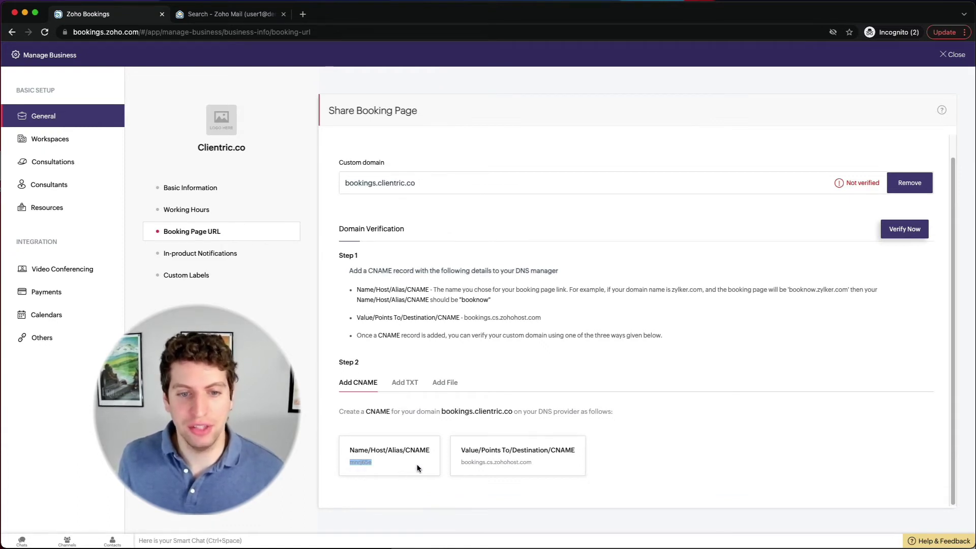
drag(461, 462, 539, 469)
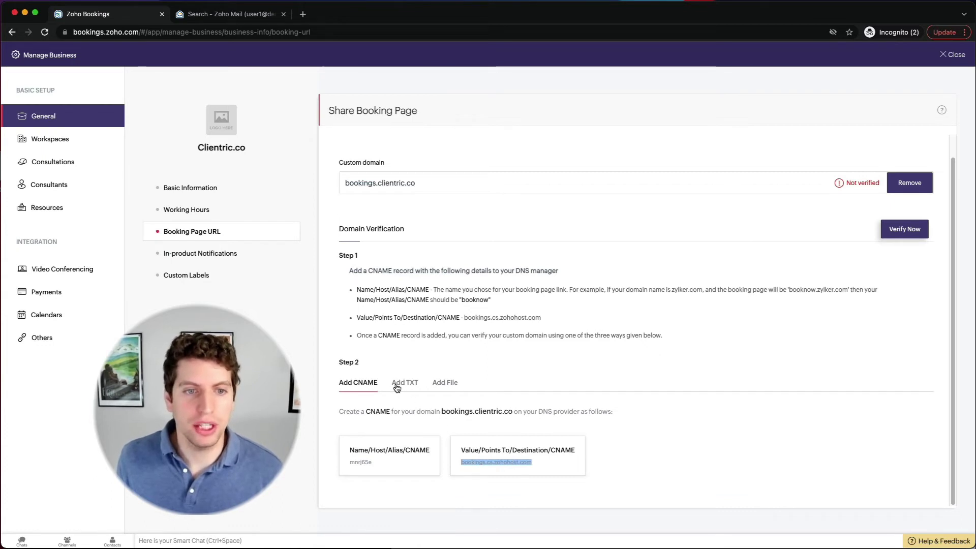
click(891, 234)
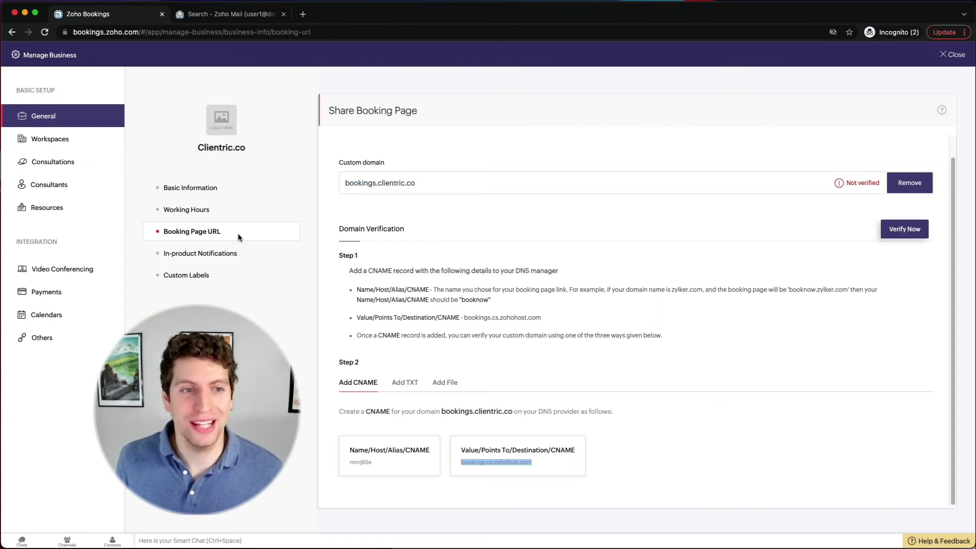
Show the In-product Notifications opt-ins for appointments, consultants, consultations, customers and payments.
click(211, 263)
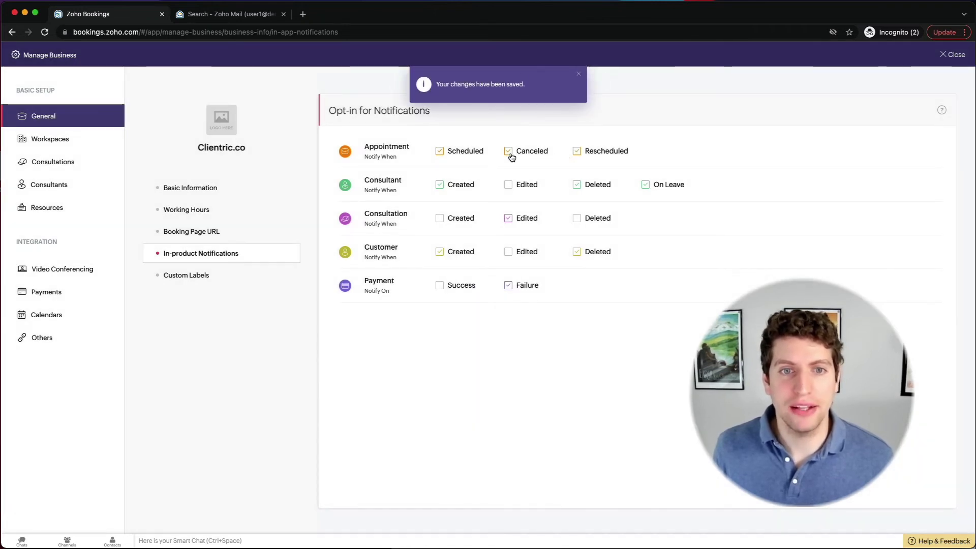
drag(362, 182, 409, 189)
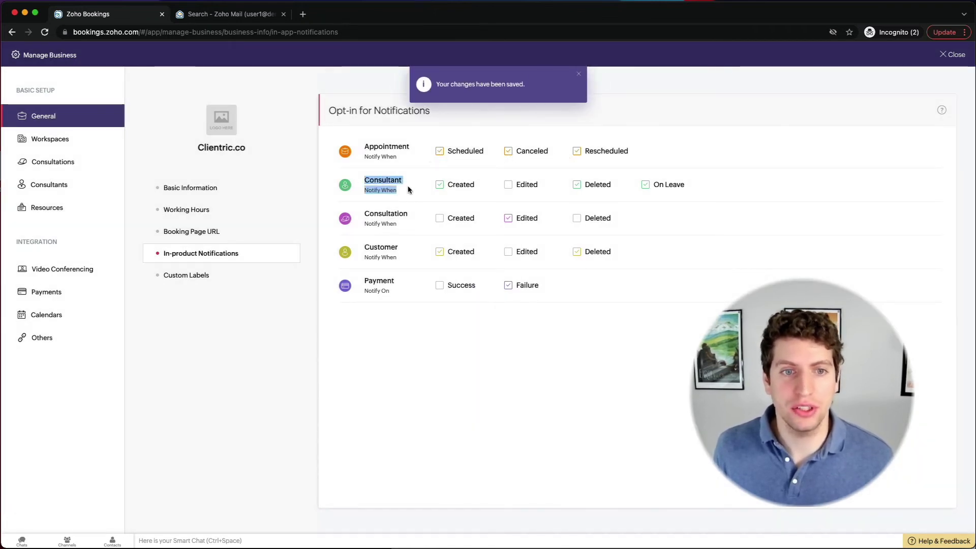
click(206, 231)
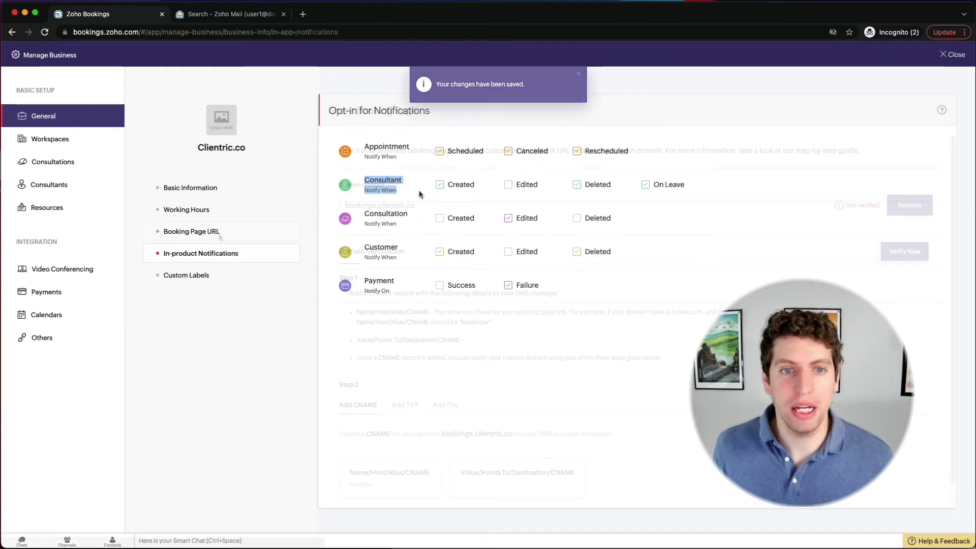
click(202, 254)
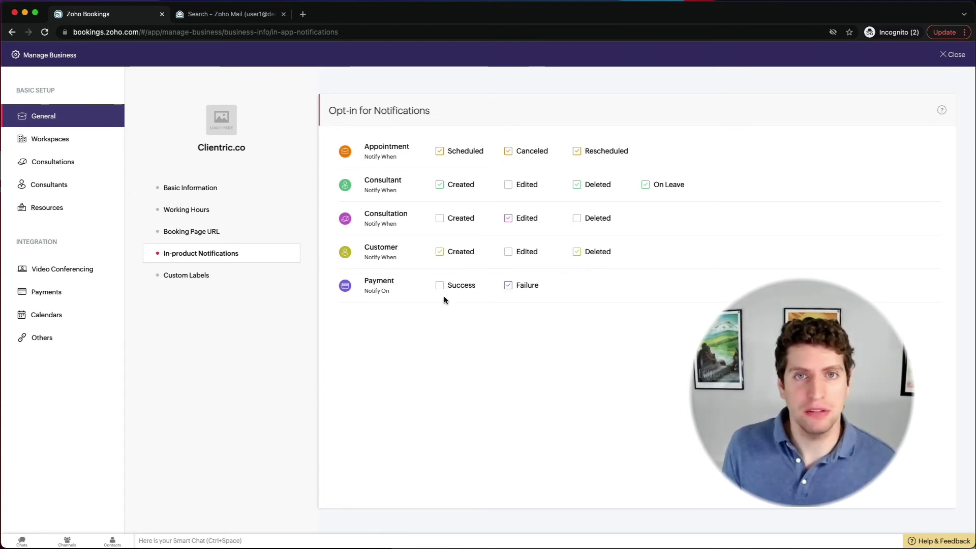
Show the Custom Labels page with Consultation, Consultant and Resource labels.
click(185, 276)
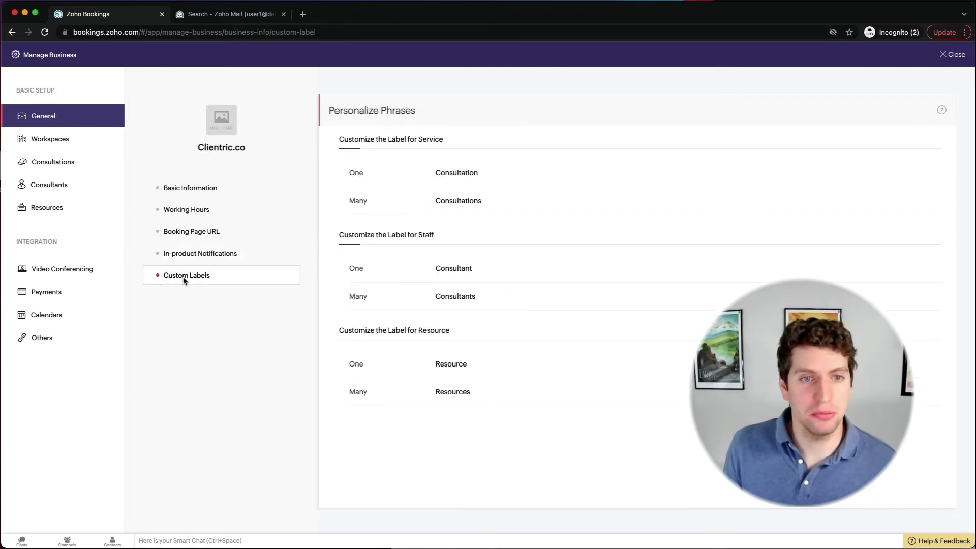